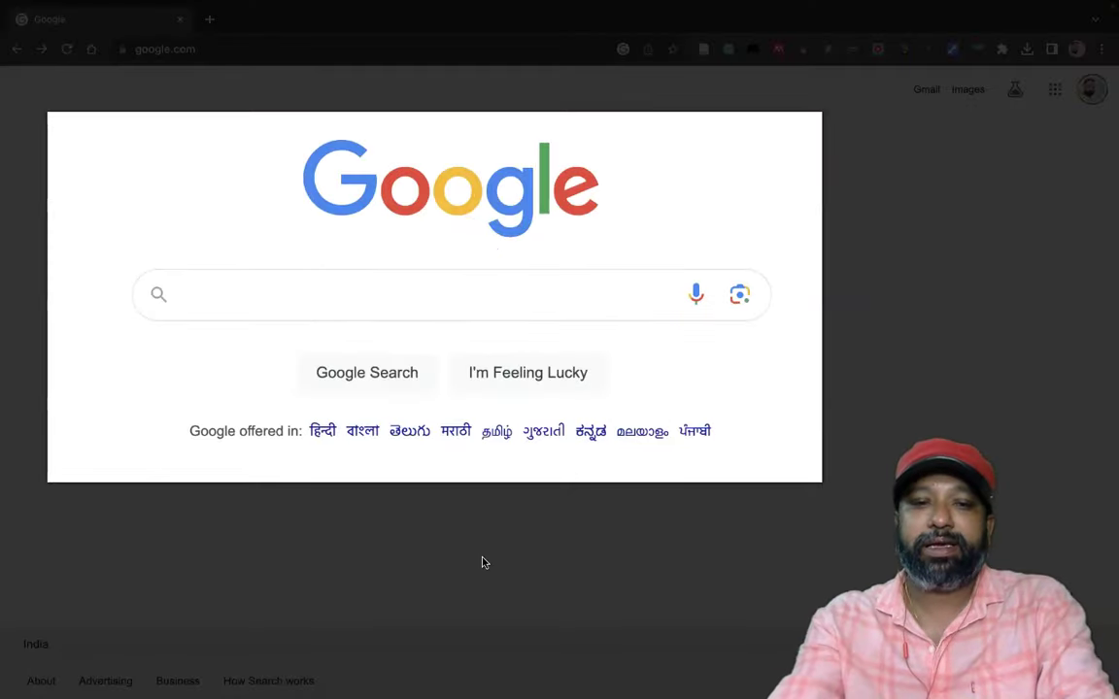
Search Google for 'claude.ai'.
click(210, 298)
text(claude)
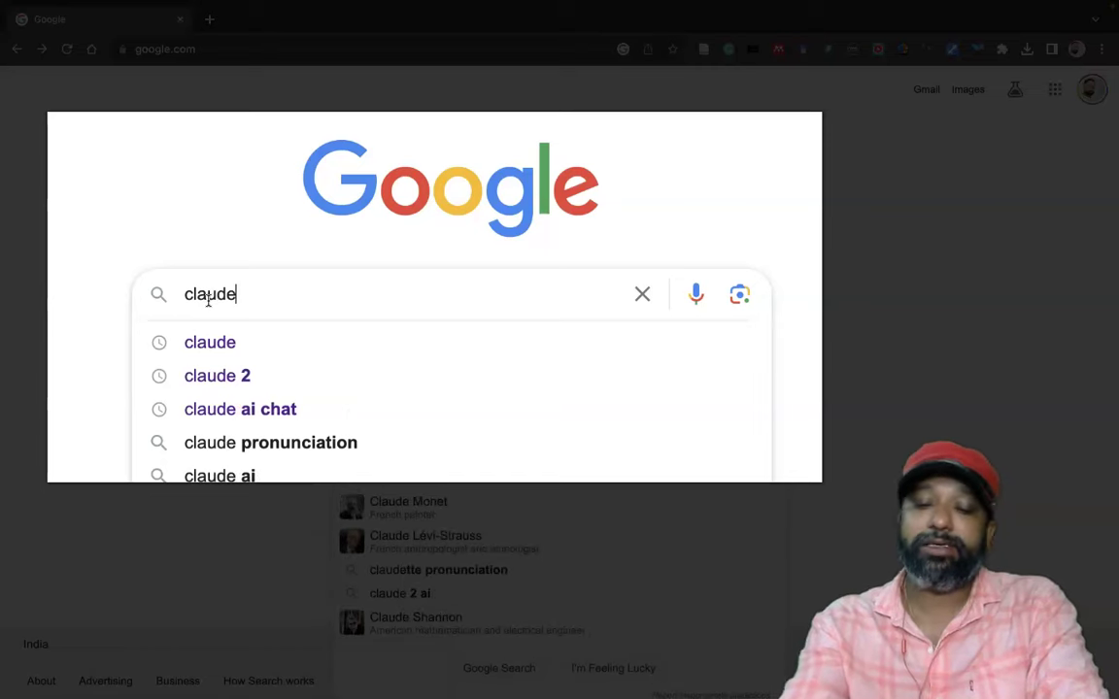
text(.ai)
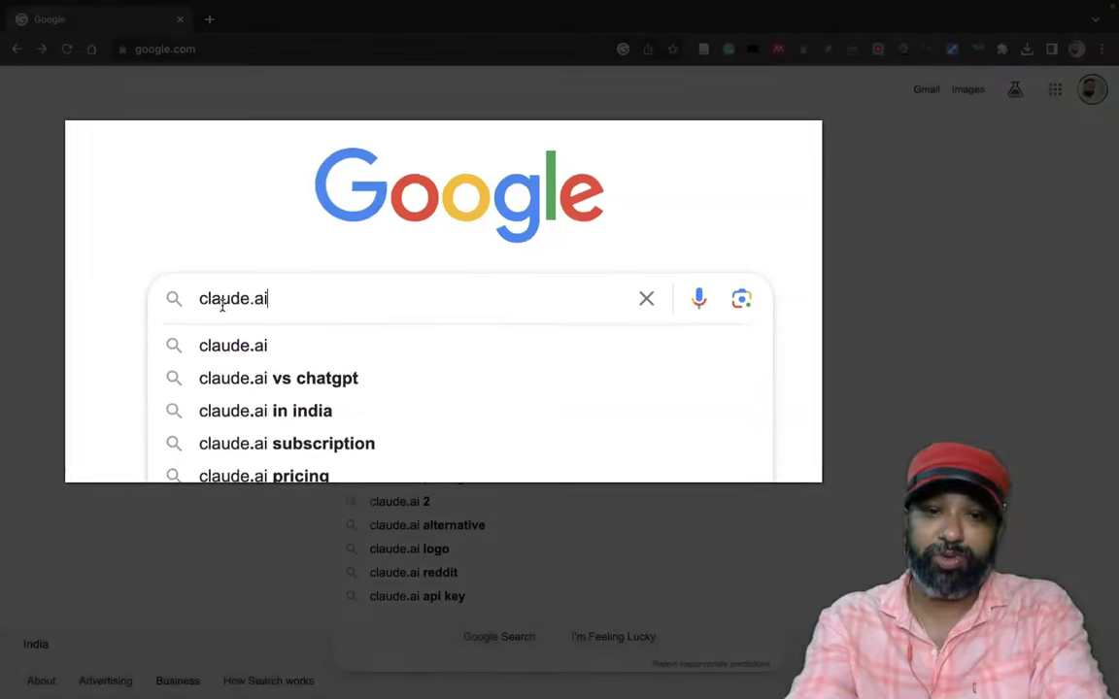
key(Return)
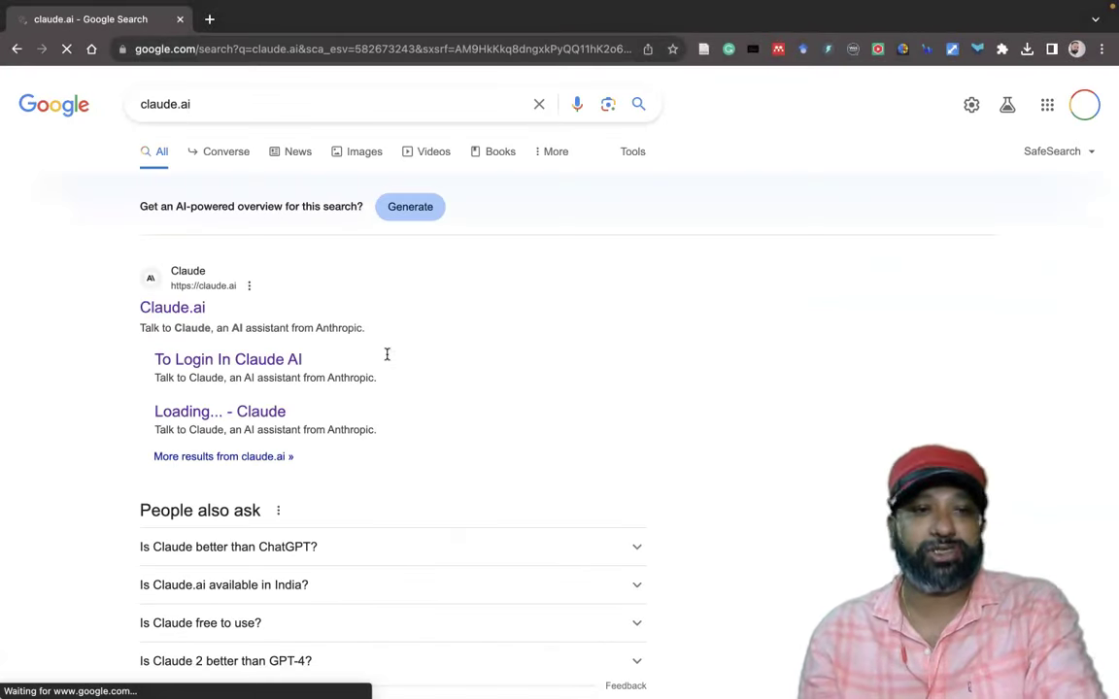
Follow the Claude.ai link at the top of the Google results.
scroll(442, 337, down, 2)
scroll(442, 337, down, 2)
scroll(442, 337, up, 4)
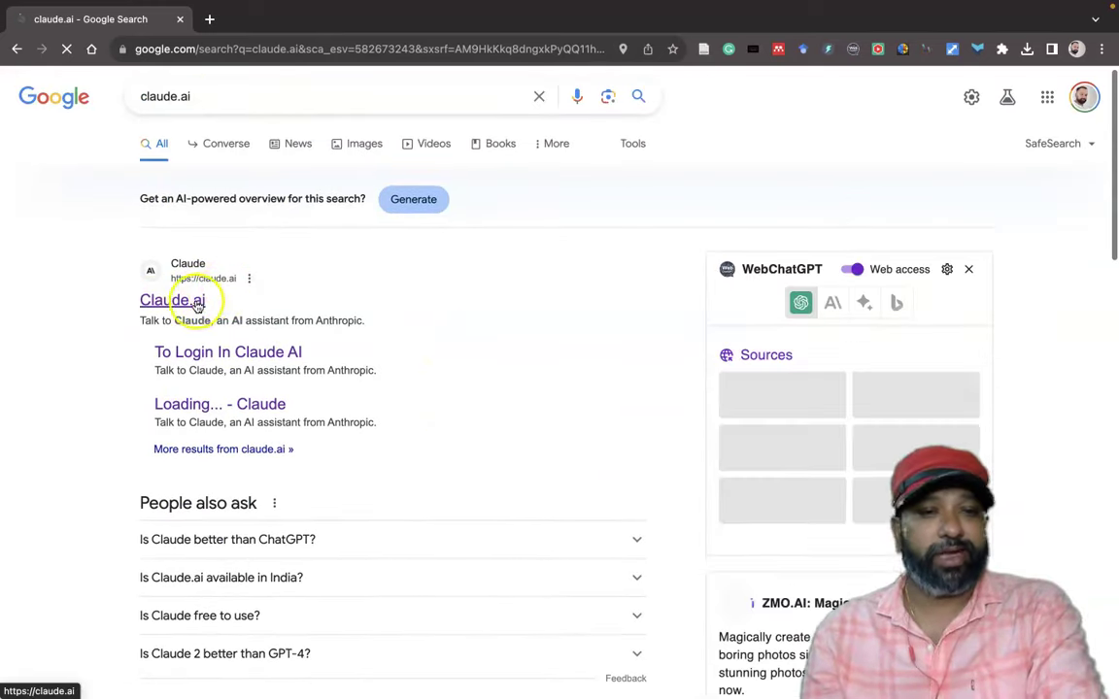
click(189, 303)
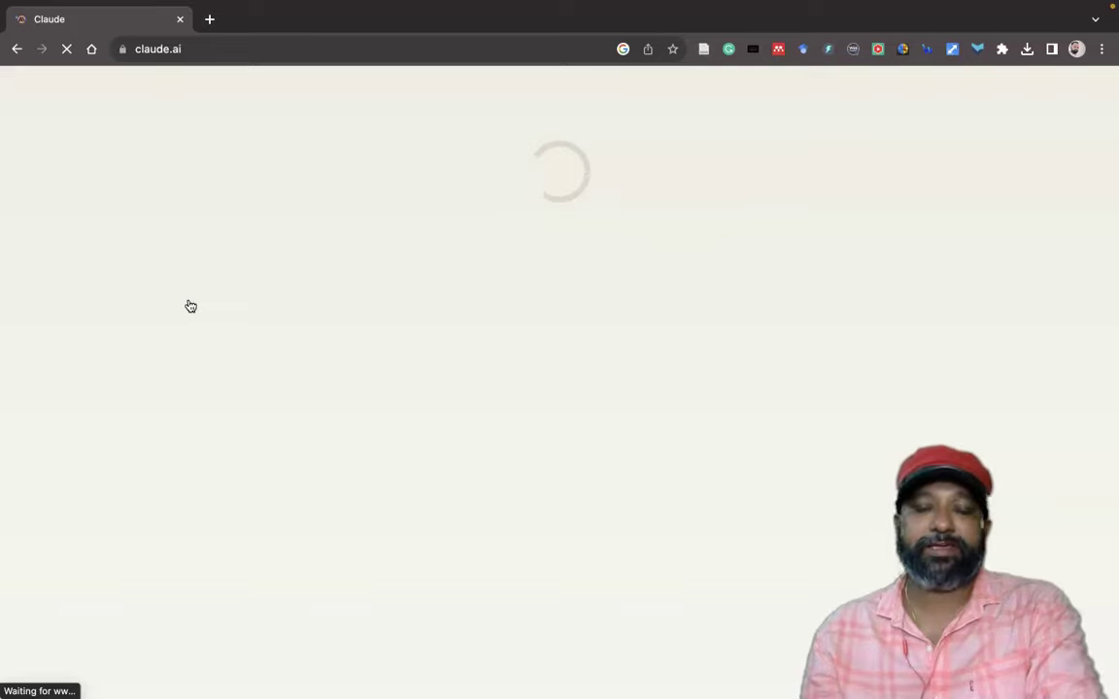
Review the Talk to Claude and Claude for Business sections, then choose Continue with Google.
click(194, 295)
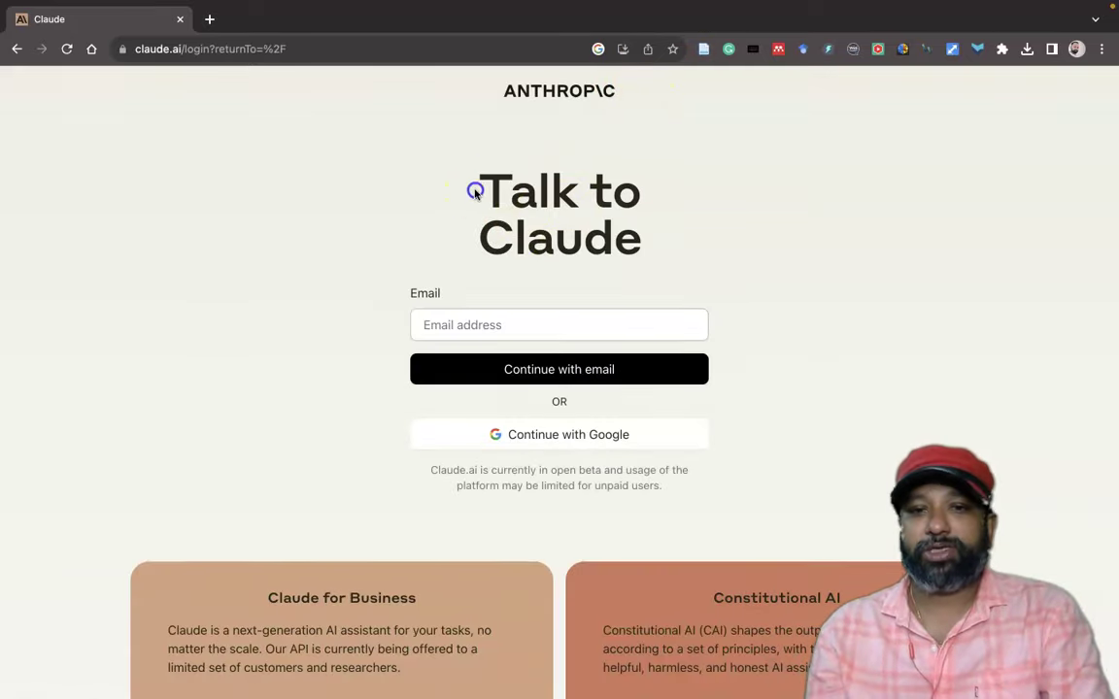
drag(478, 190, 645, 246)
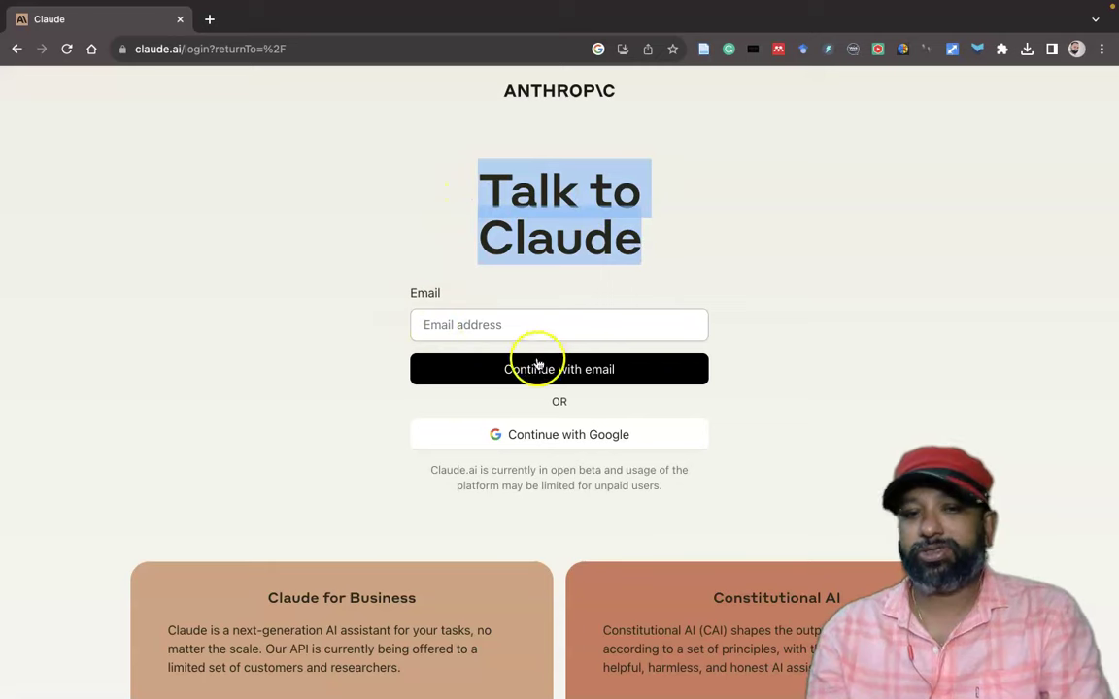
scroll(567, 449, down, 5)
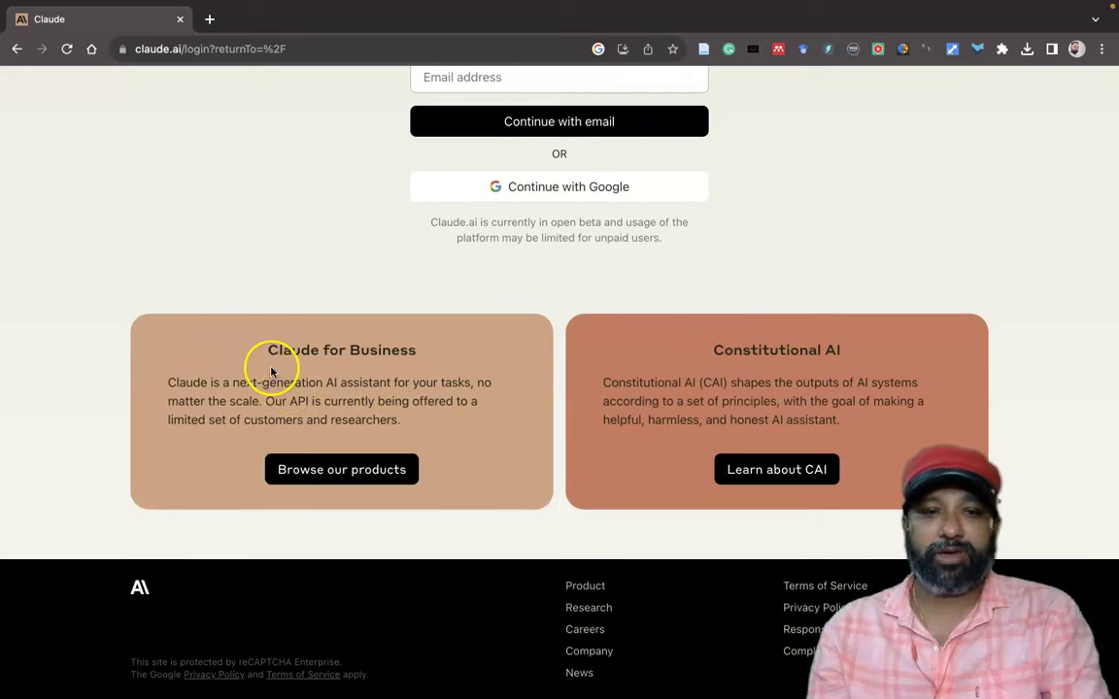
drag(259, 346, 461, 358)
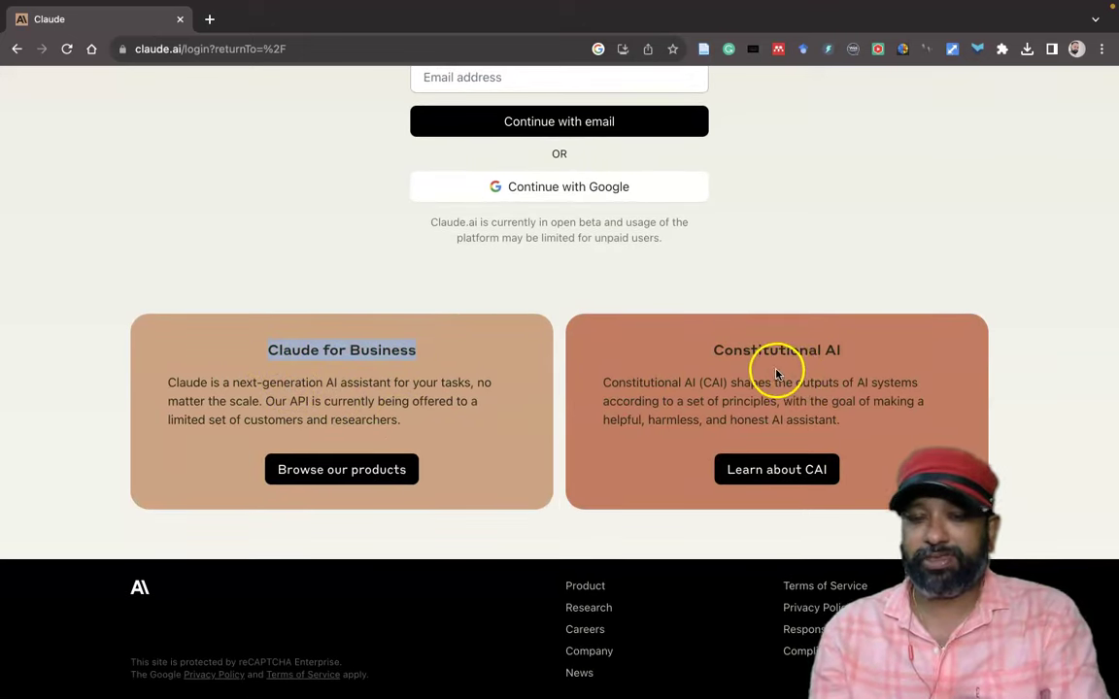
scroll(802, 379, up, 3)
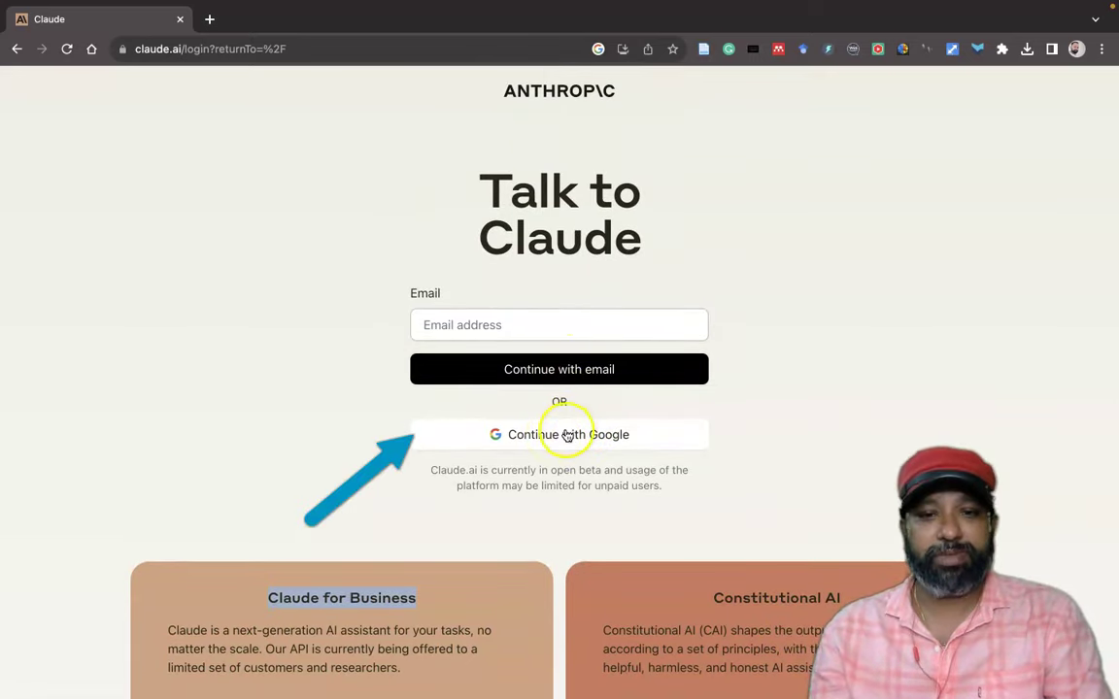
click(566, 437)
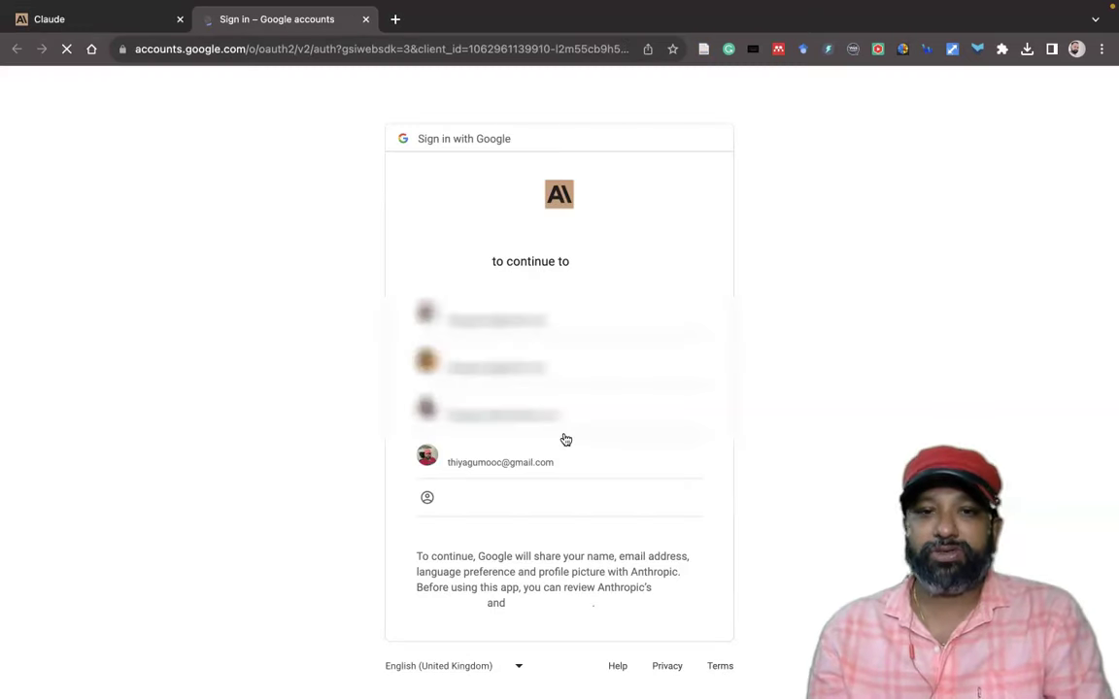
Pick the Google account to continue to Anthropic.
click(510, 467)
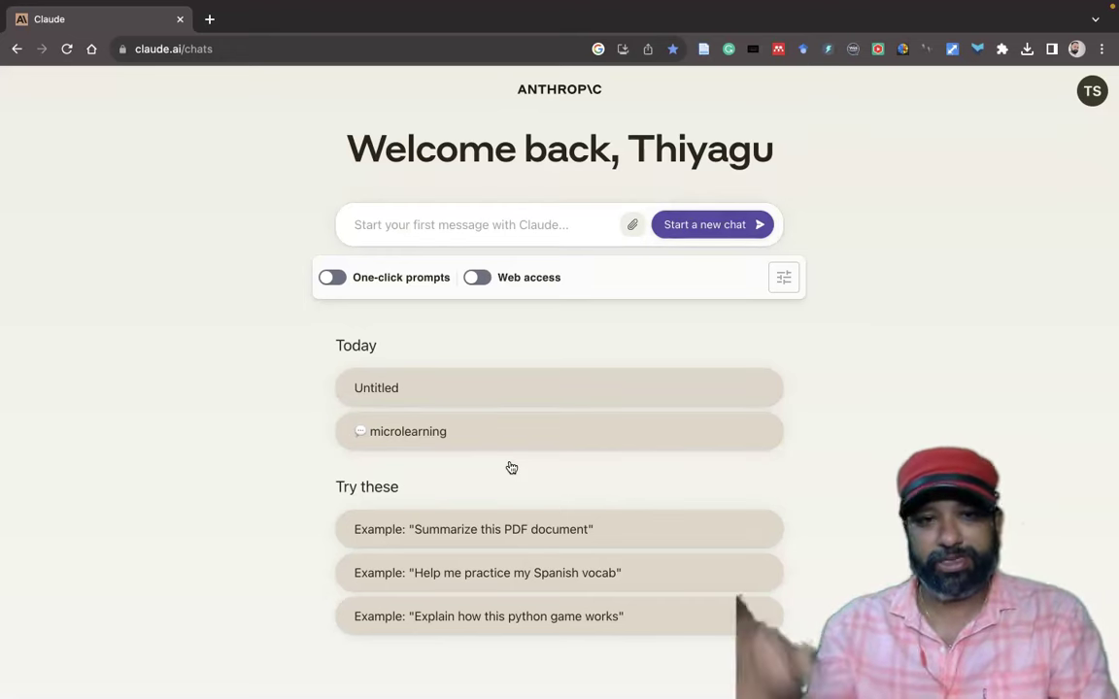
Check the account menu, close it, and focus the 'Start your first message with Claude' box.
click(270, 297)
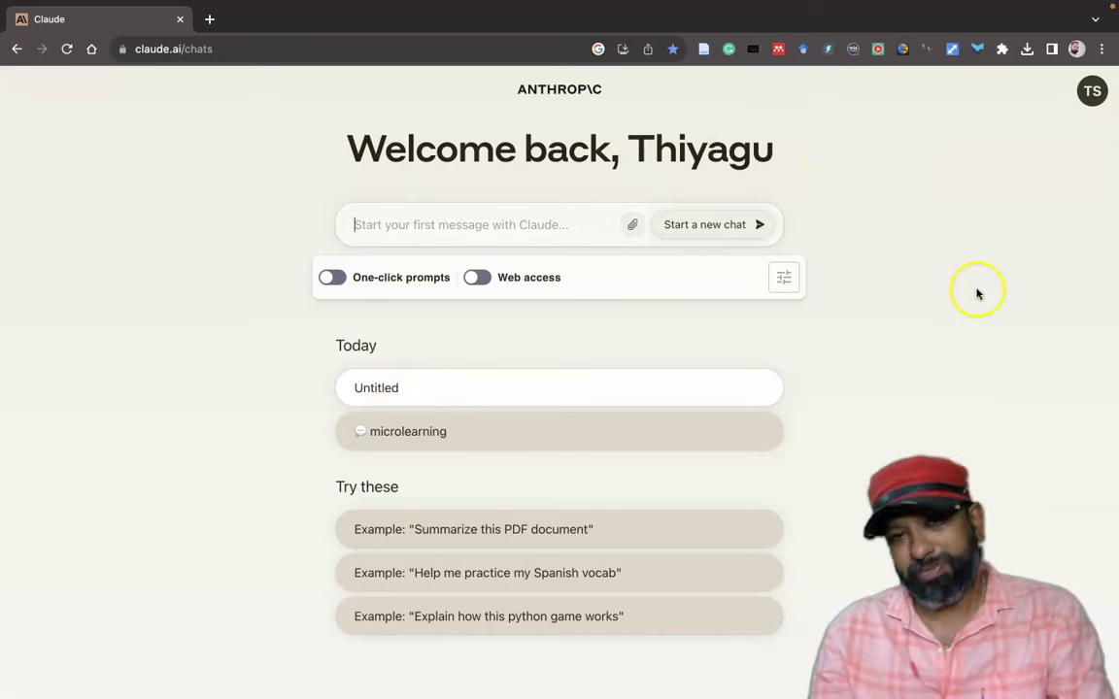
click(383, 225)
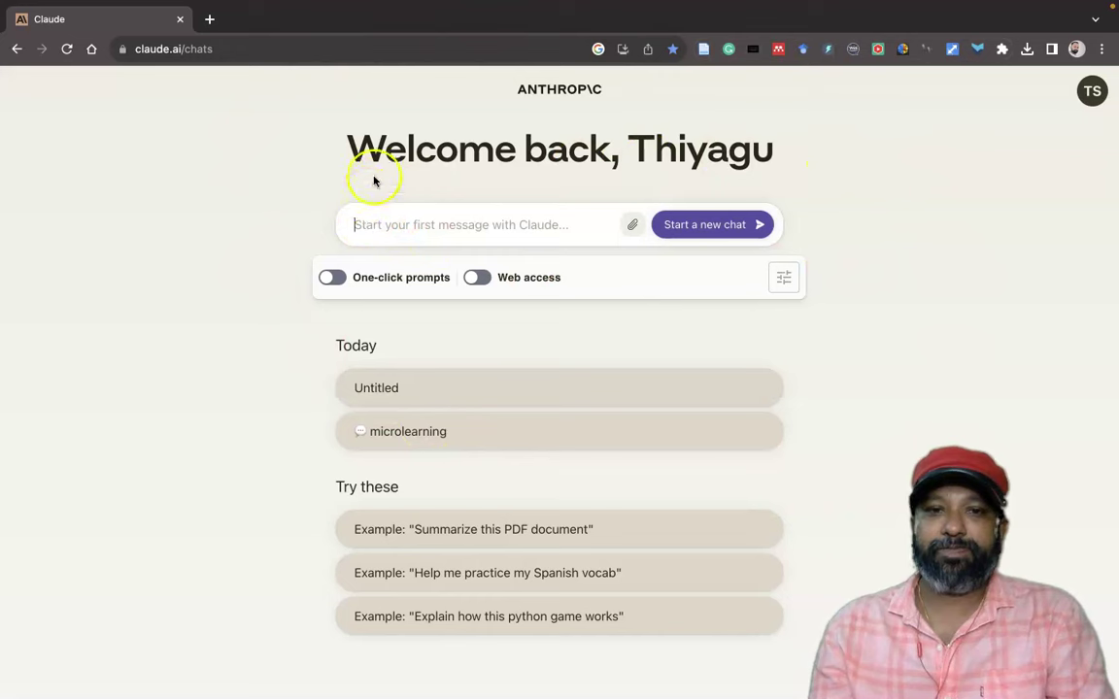
drag(348, 150, 777, 156)
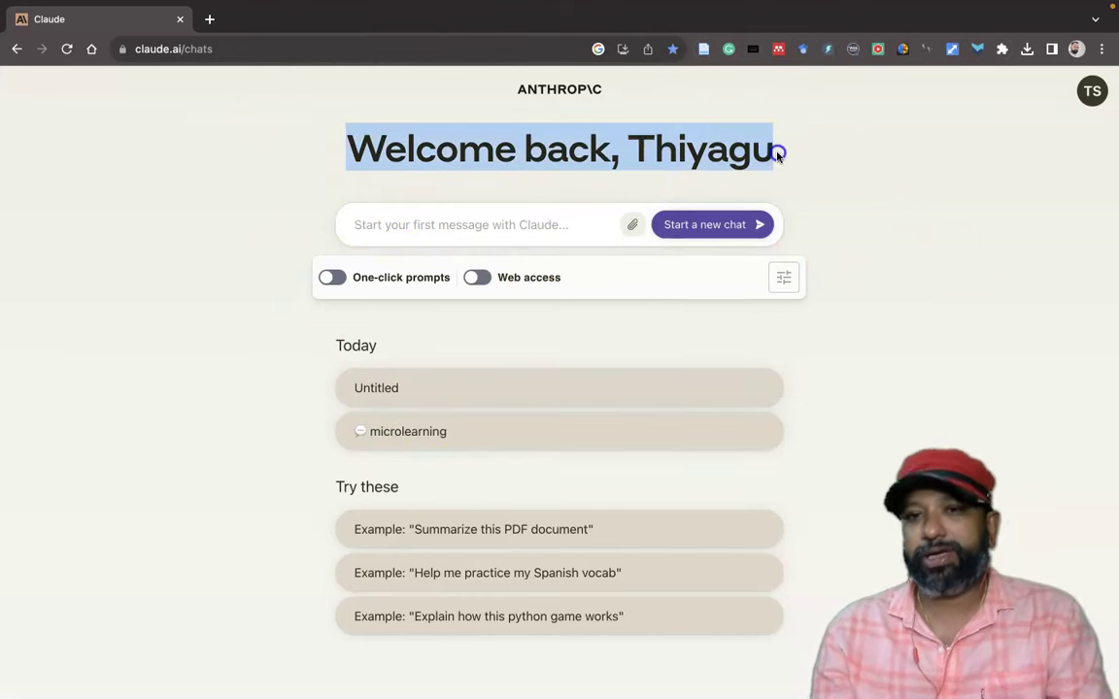
click(1091, 91)
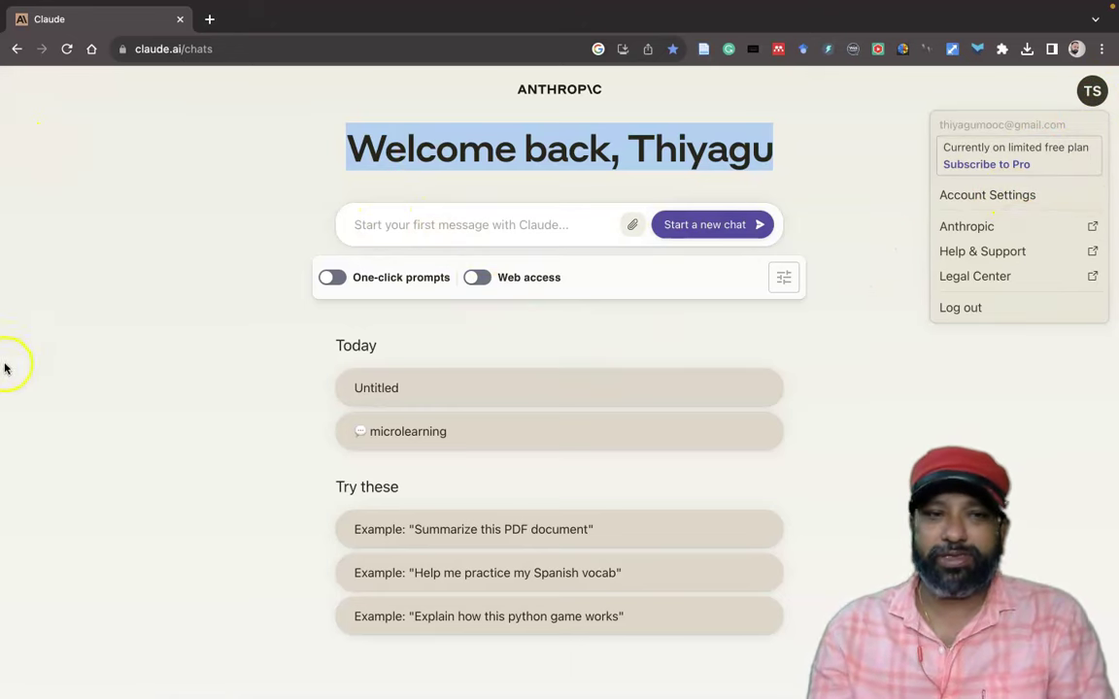
click(1004, 432)
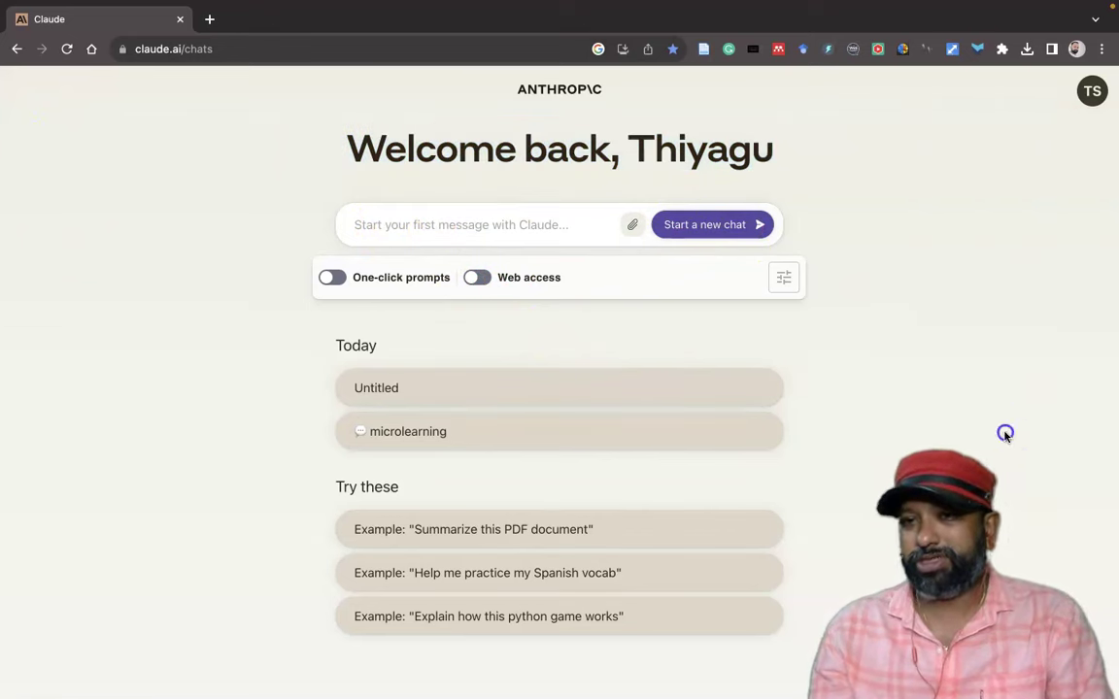
click(398, 222)
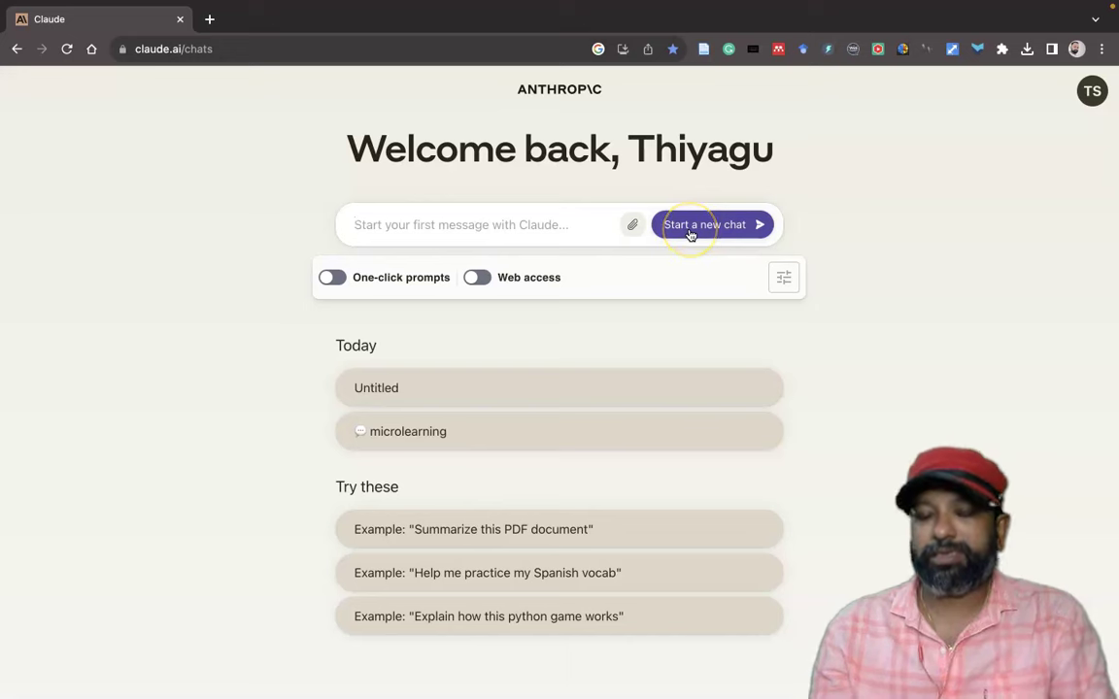
Ask Claude how to integrate mobile learning in the higher education classroom.
click(458, 224)
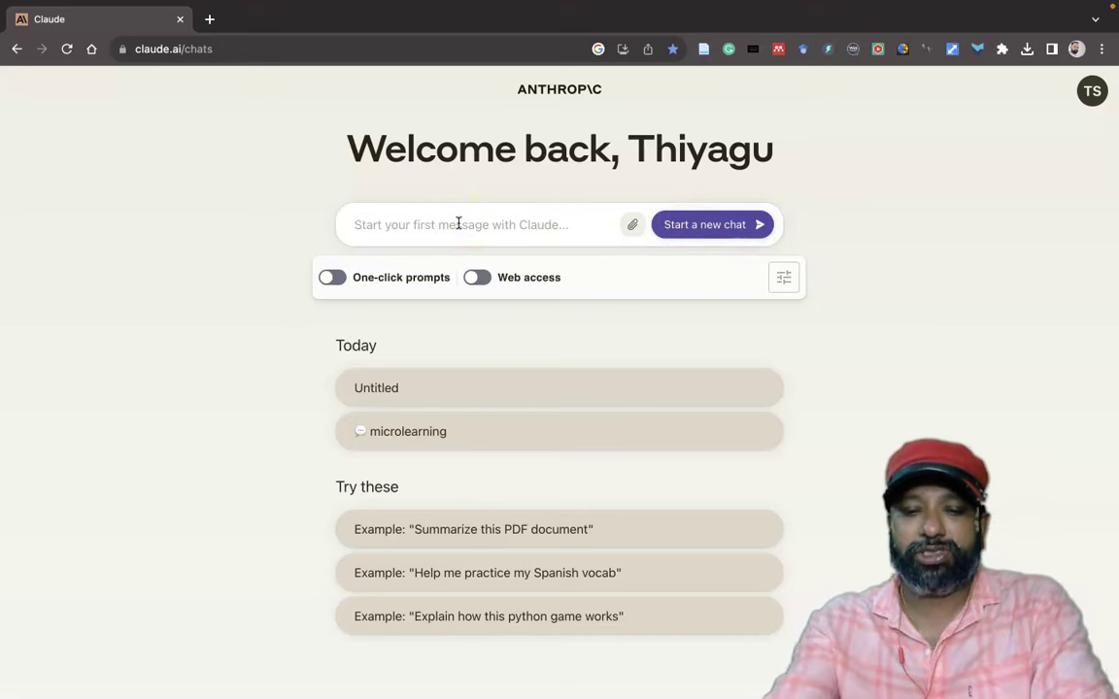
text(how can we integrate mobile learning in the higher education c)
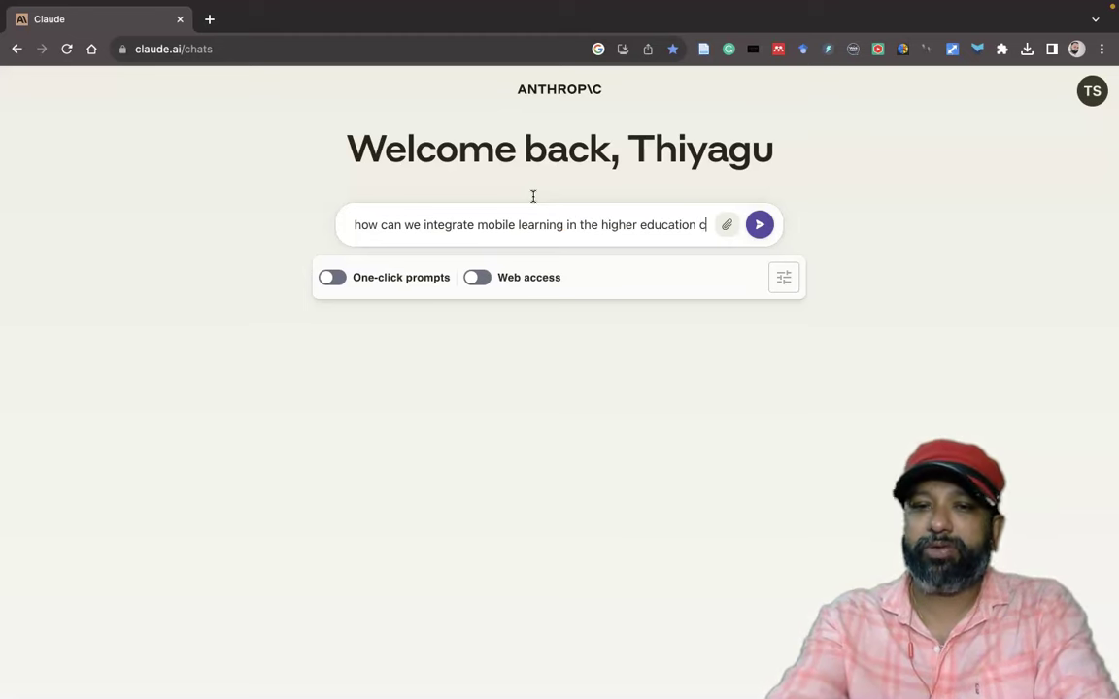
text(lassroom?)
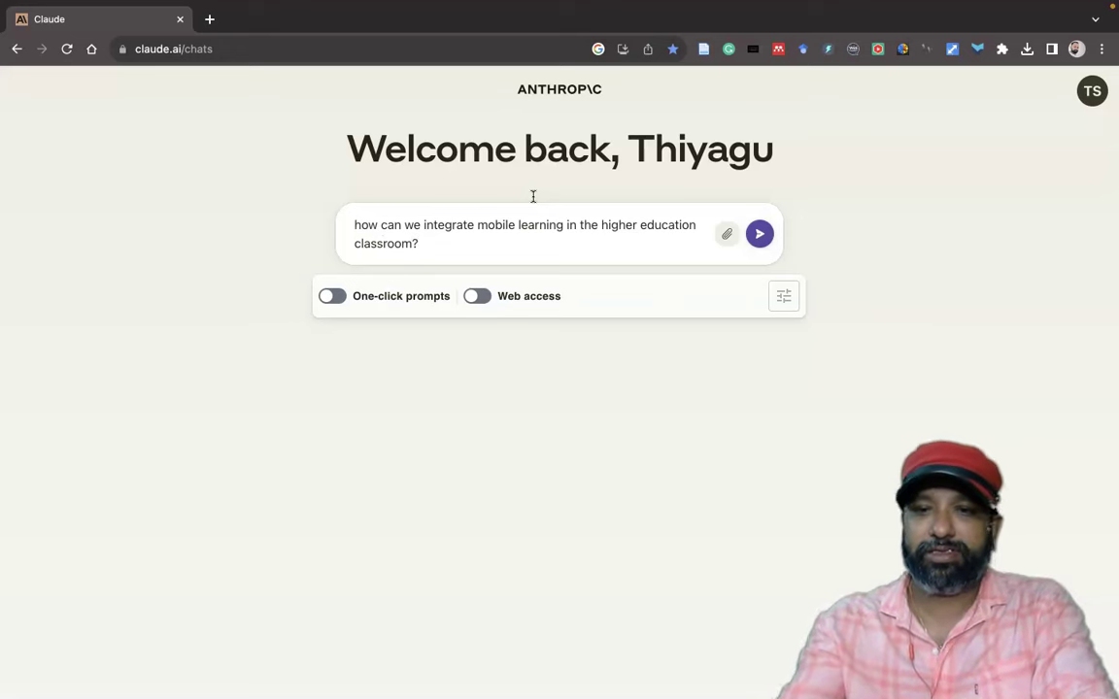
click(759, 236)
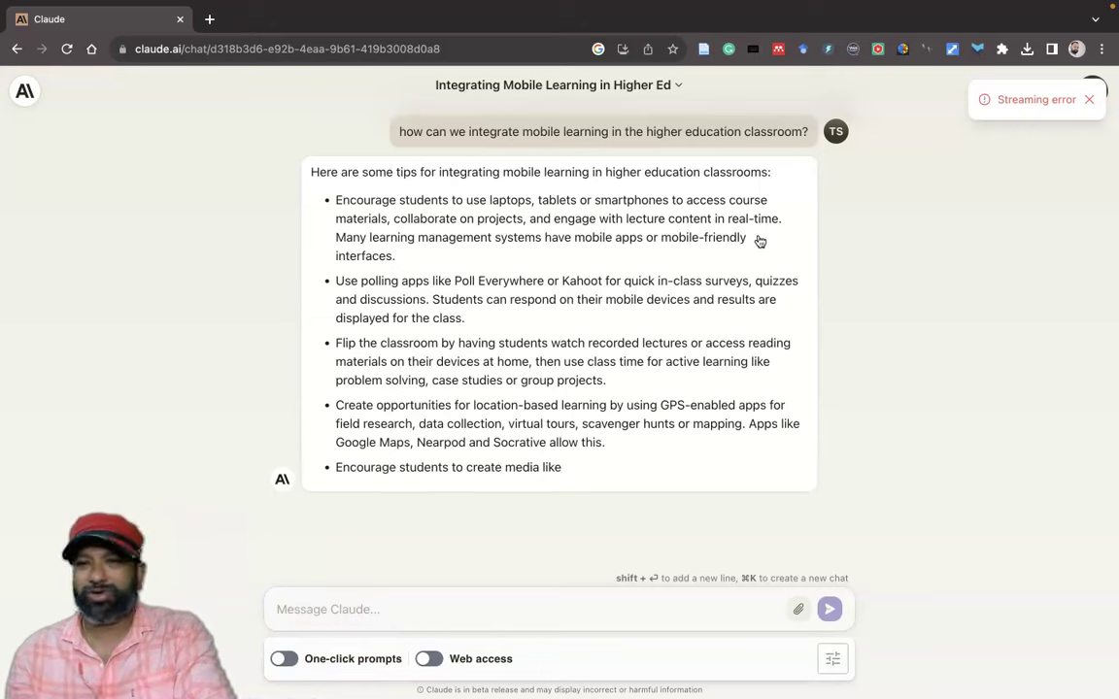
Dismiss the streaming error, copy Claude's mobile-learning answer, and regenerate it.
click(1090, 99)
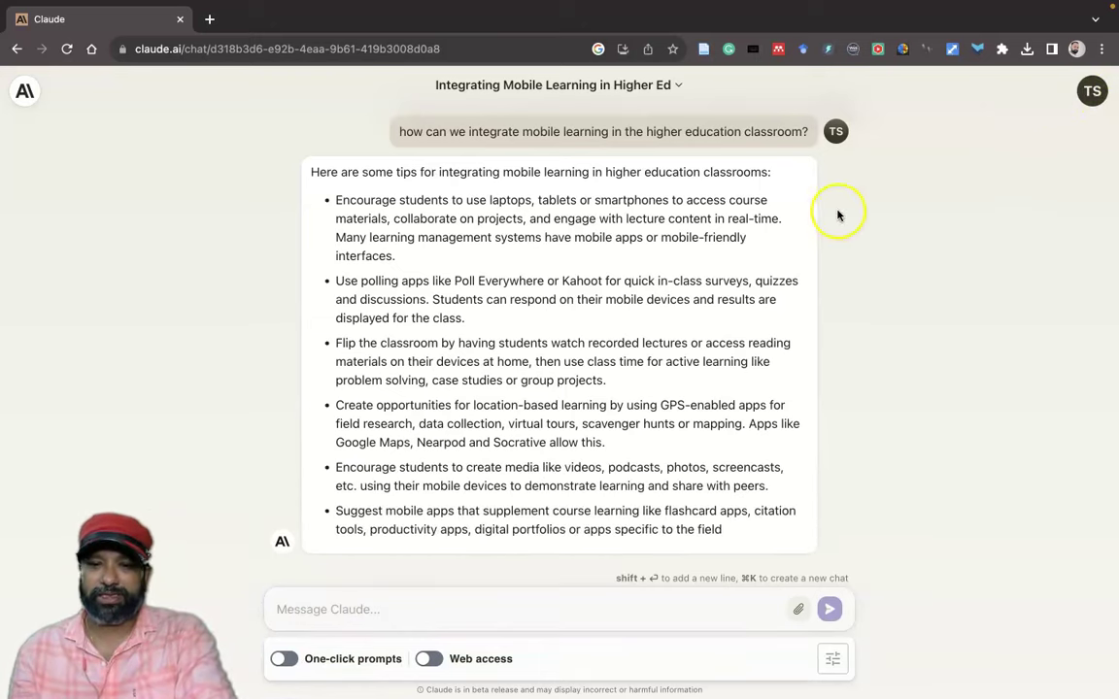
scroll(704, 217, down, 1)
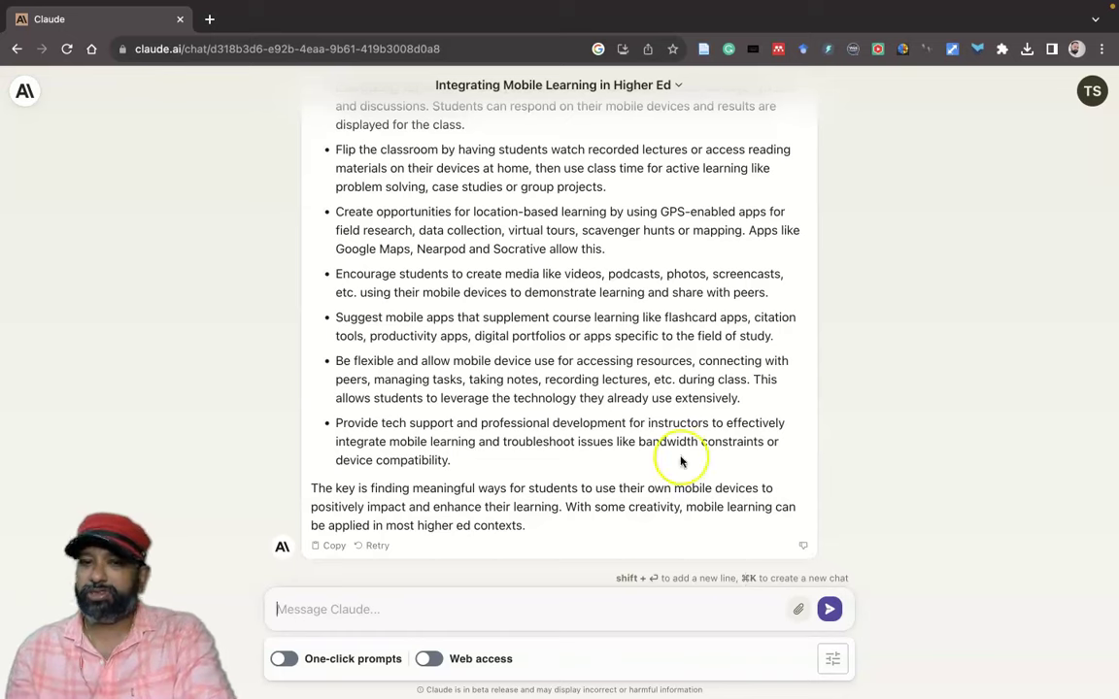
scroll(659, 361, up, 3)
scroll(659, 360, up, 1)
scroll(655, 358, down, 3)
click(324, 547)
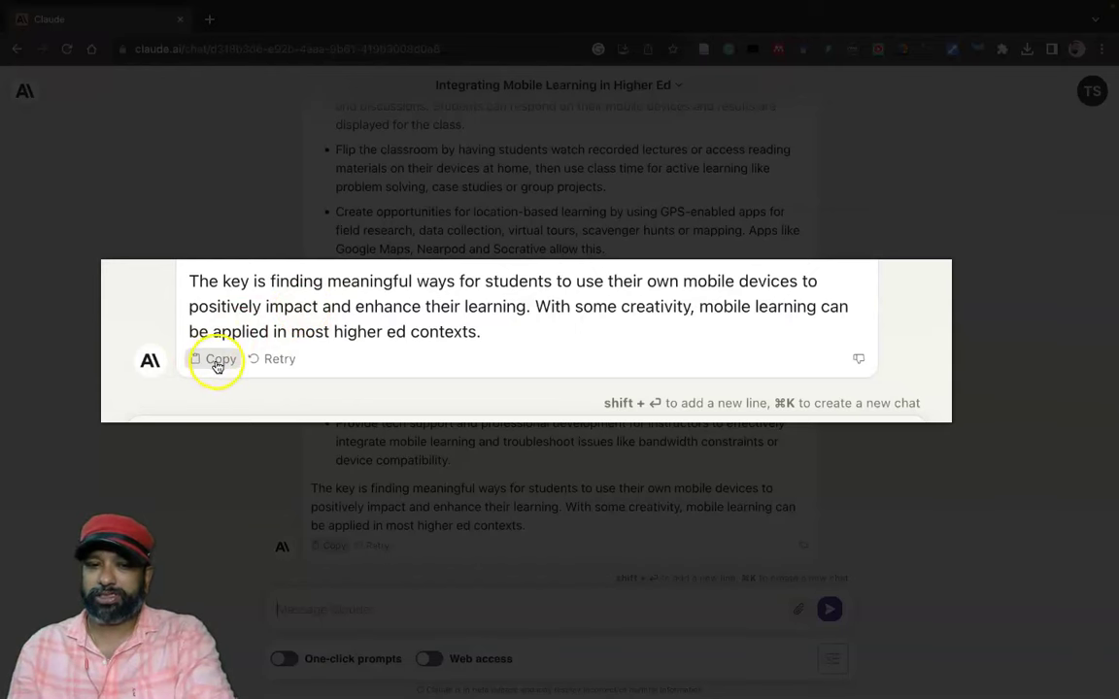
click(335, 550)
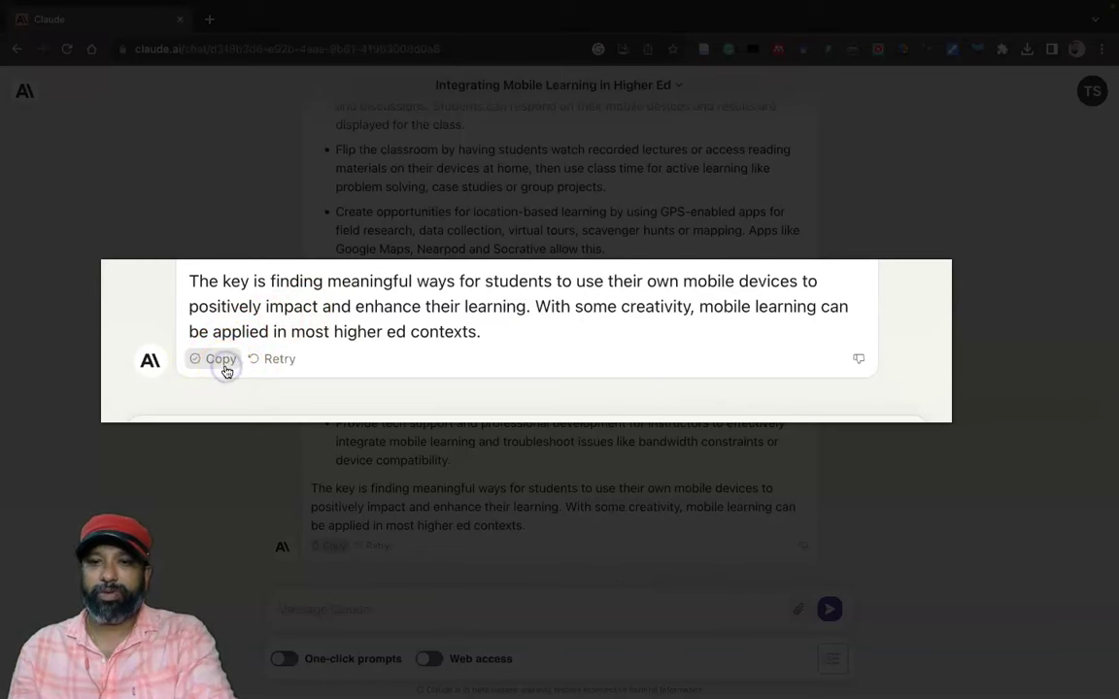
click(377, 549)
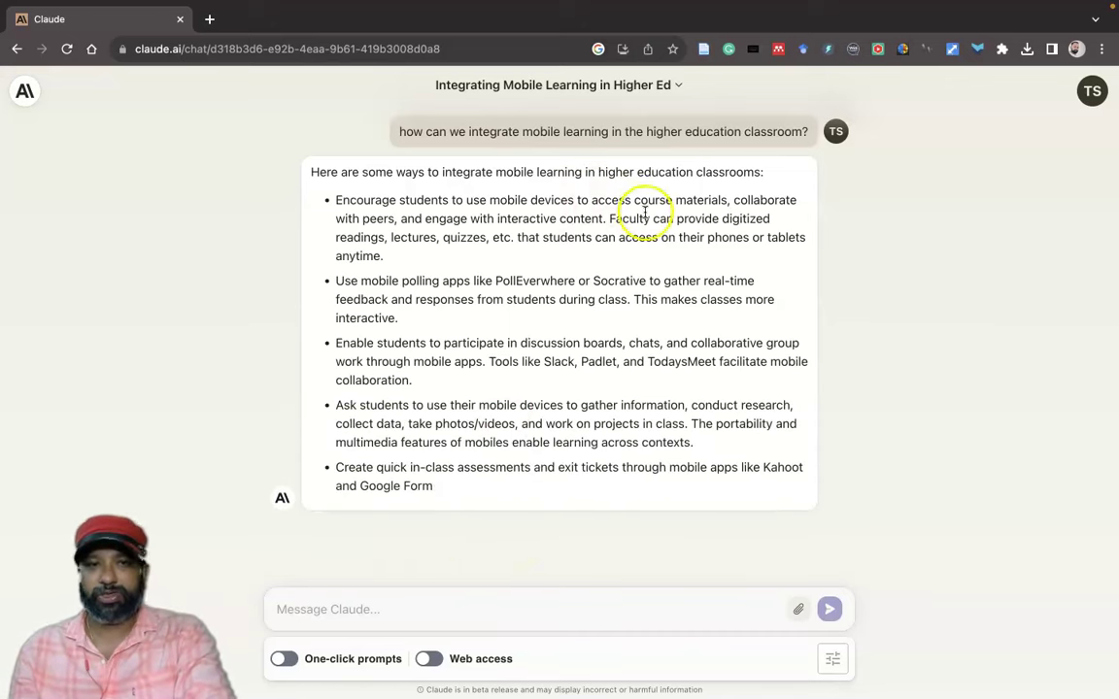
Check the chat's Rename/Delete options and past chats list, then review the finished regenerated reply.
click(678, 85)
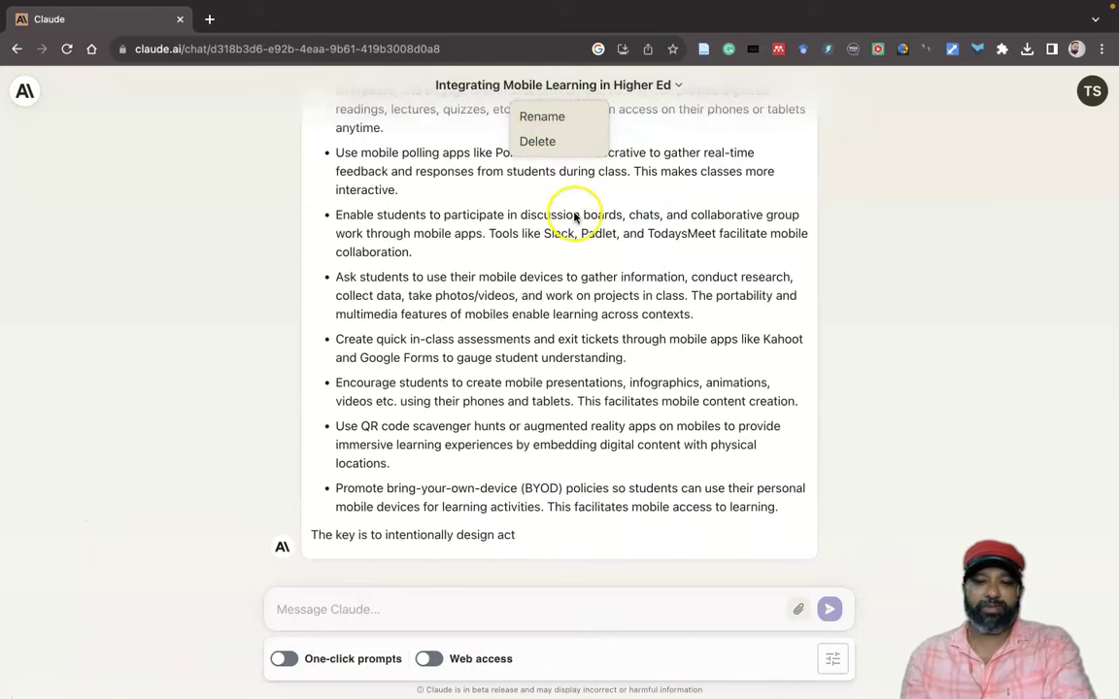
click(27, 93)
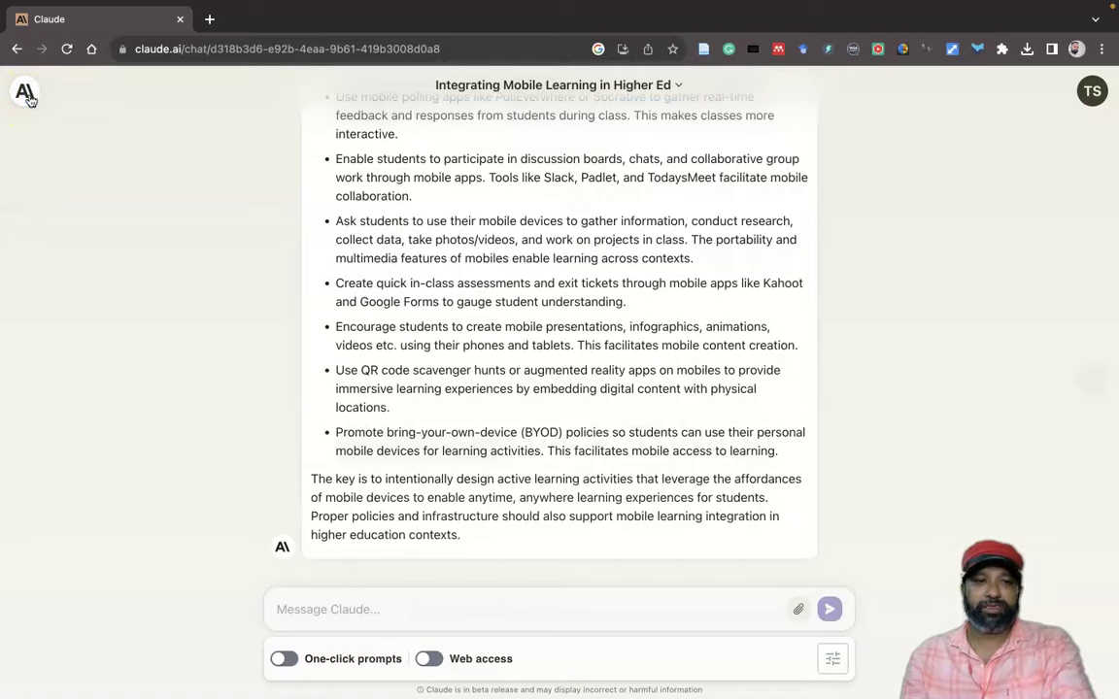
click(27, 94)
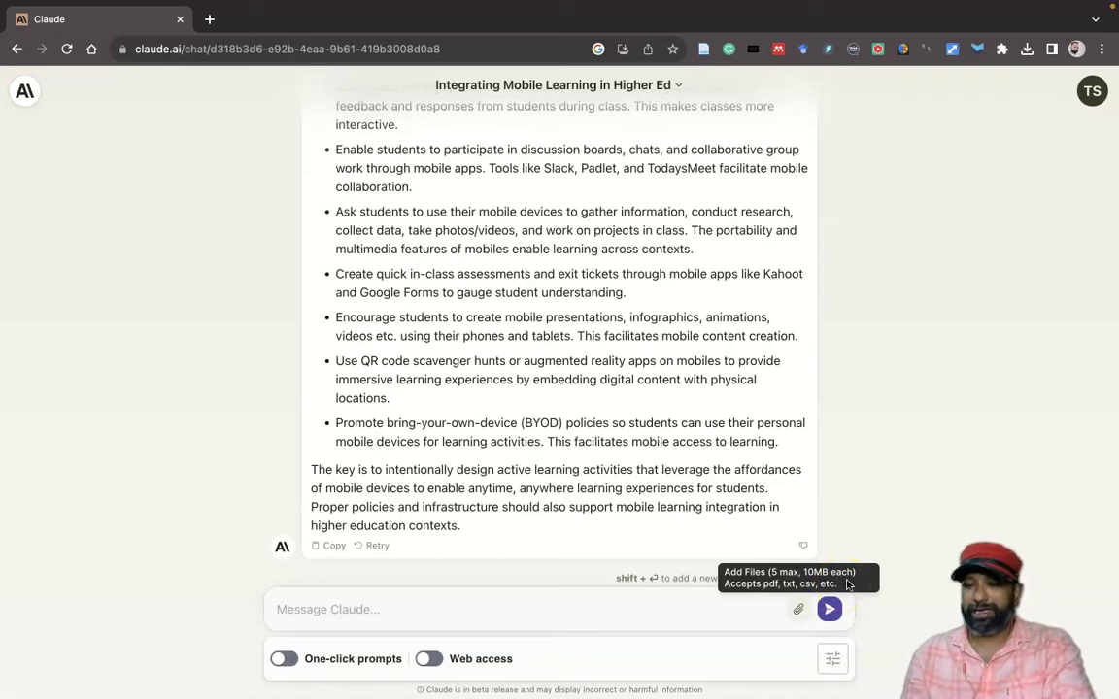
scroll(873, 408, up, 1)
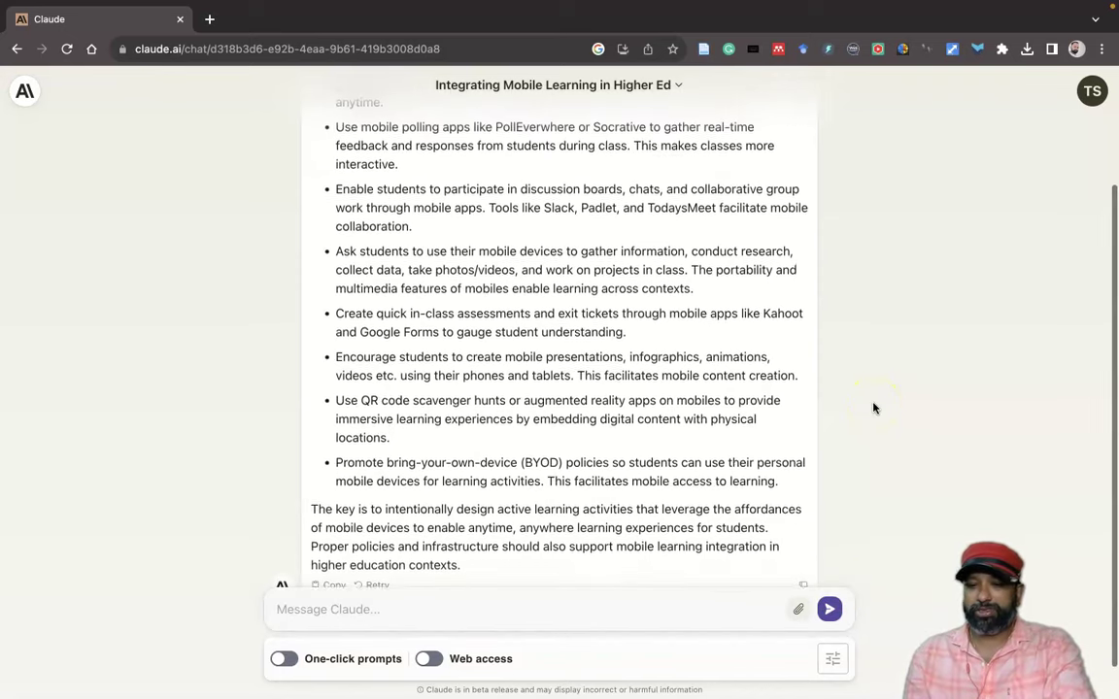
scroll(873, 408, up, 1)
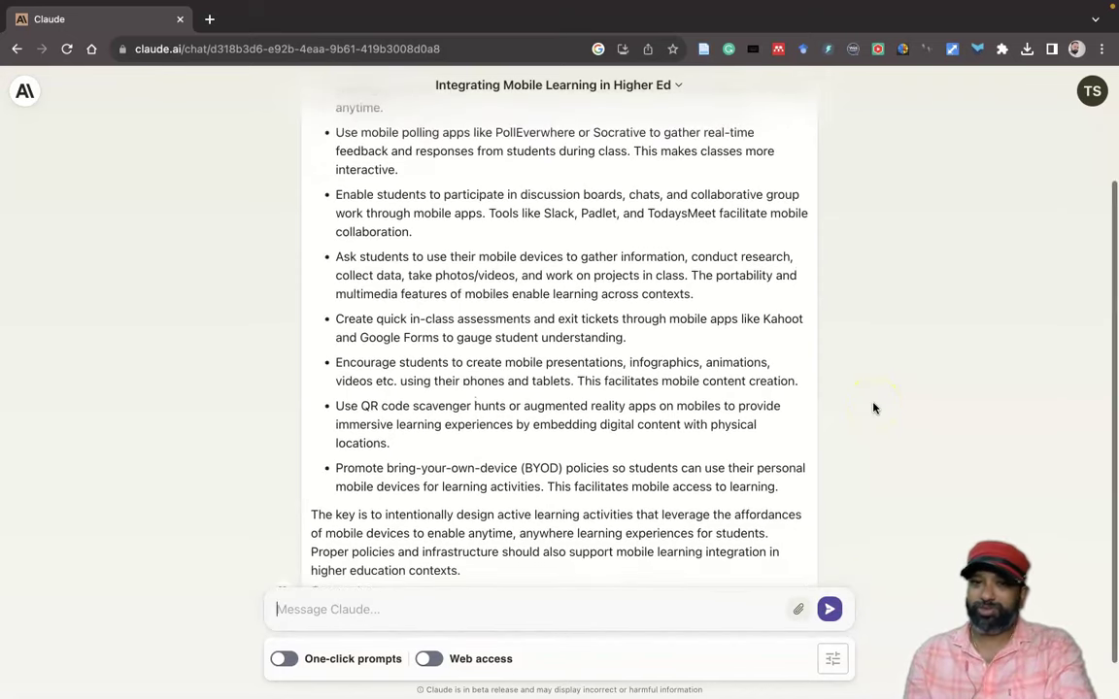